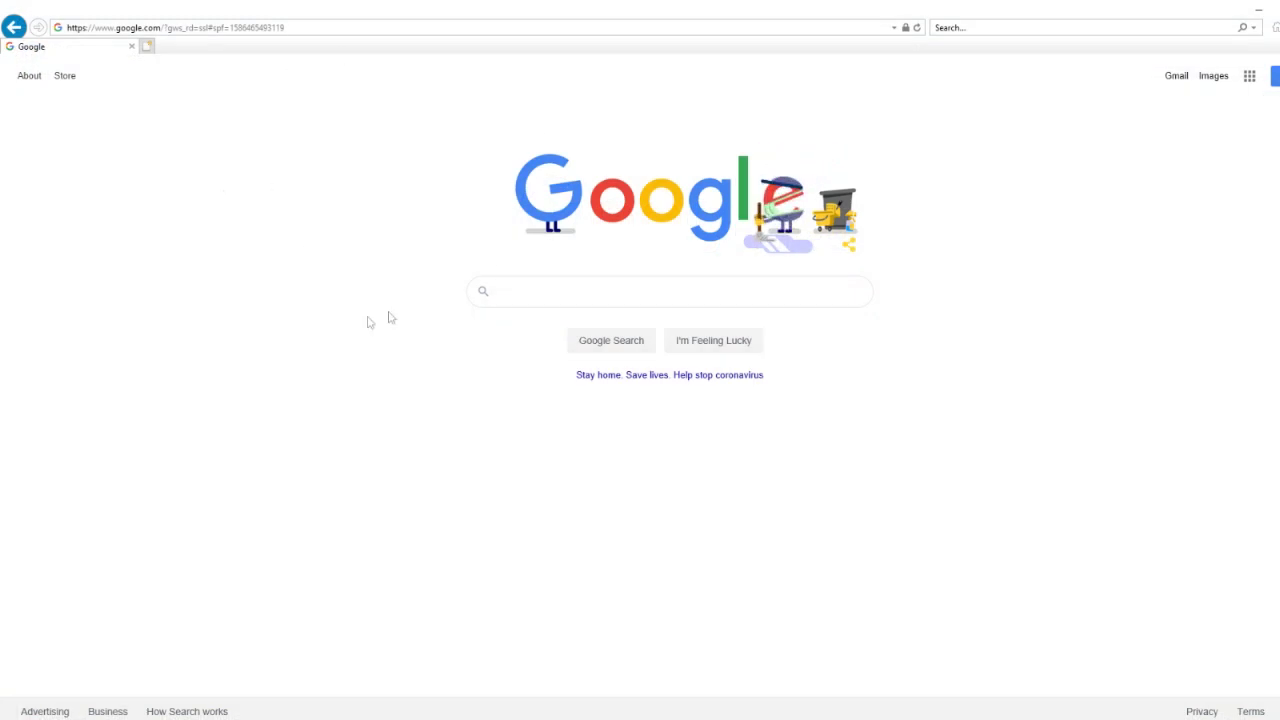
# Search Google for 'union pacific 1988', correcting the typos before submitting
pyautogui.click(595, 283)
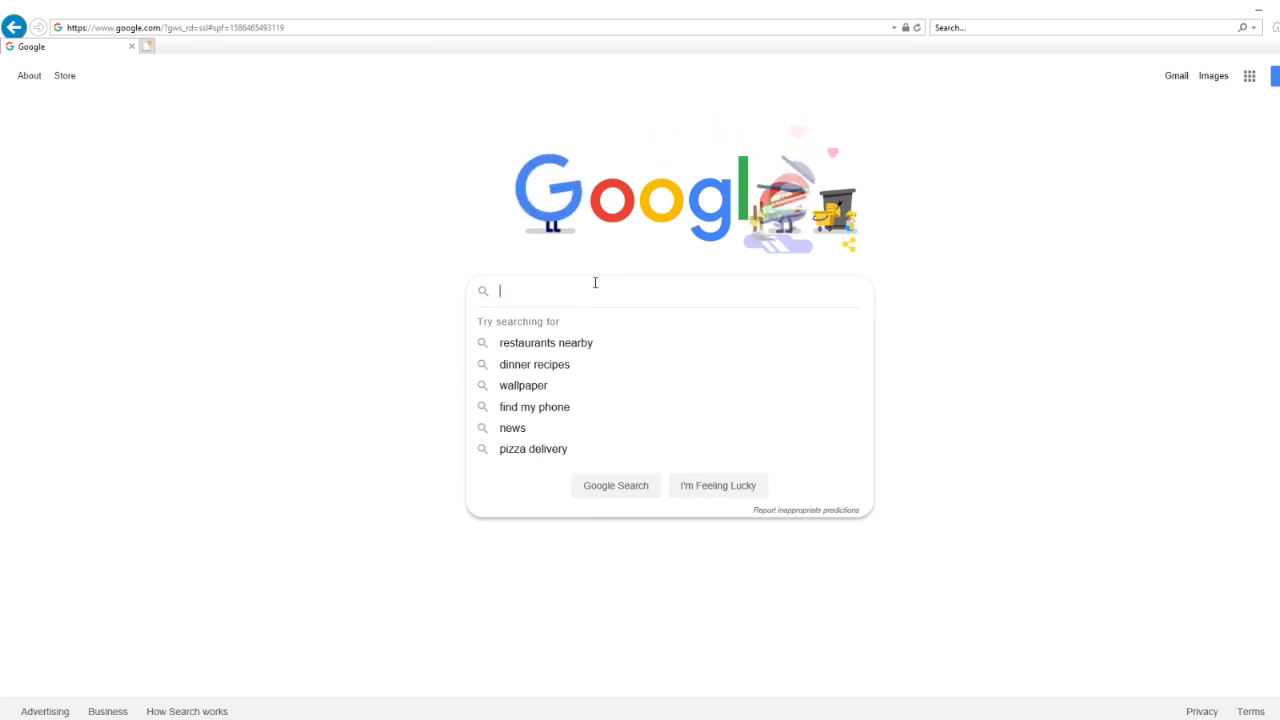
pyautogui.write('uni')
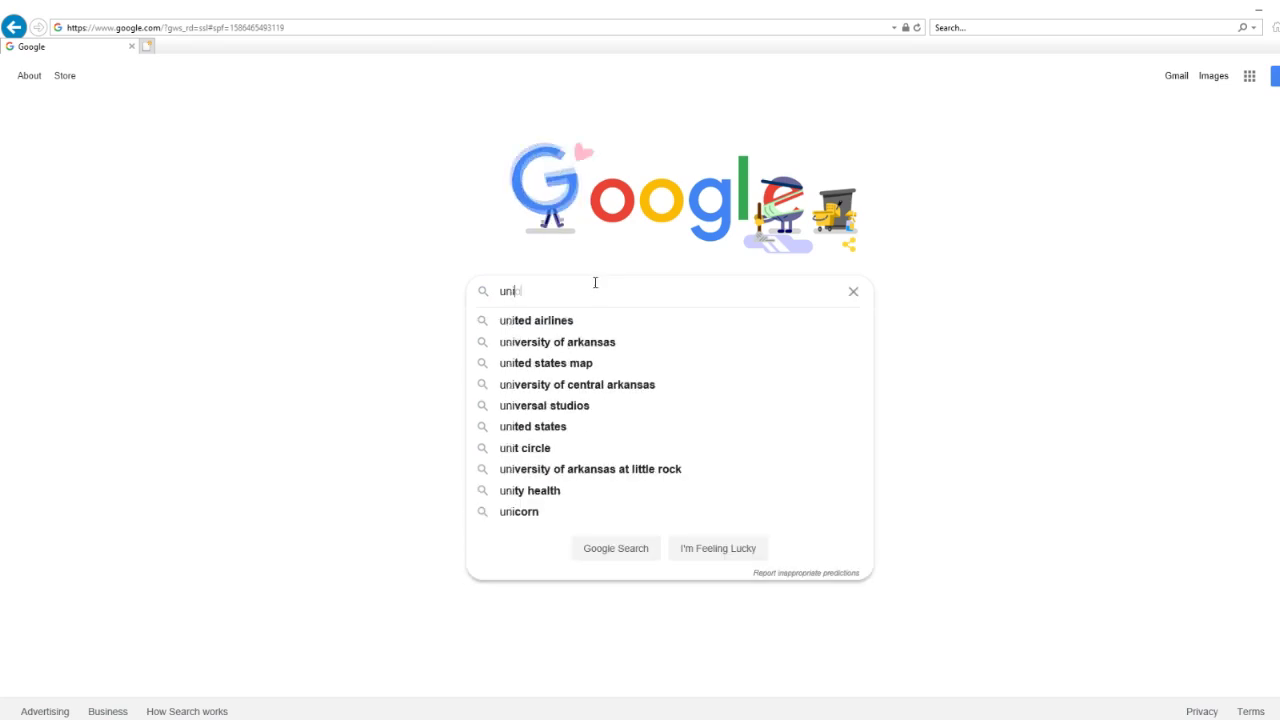
pyautogui.write('on pacifo')
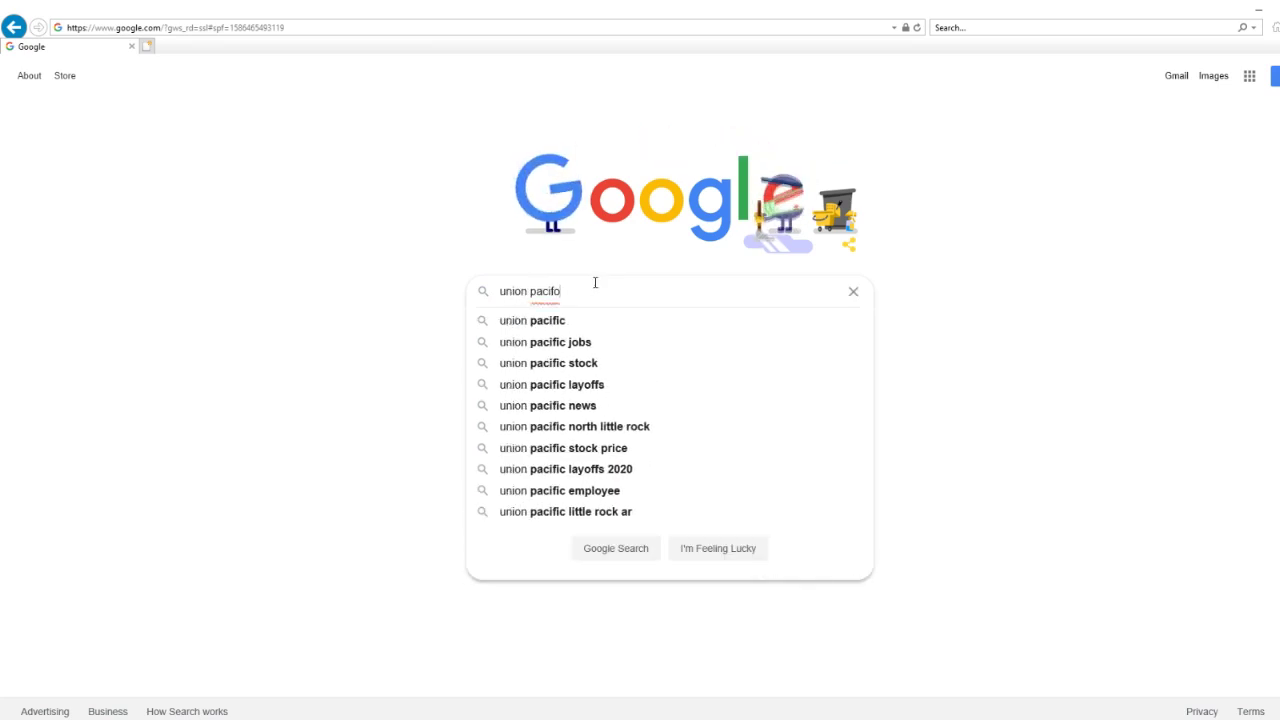
pyautogui.press('BackSpace')
pyautogui.write('ic')
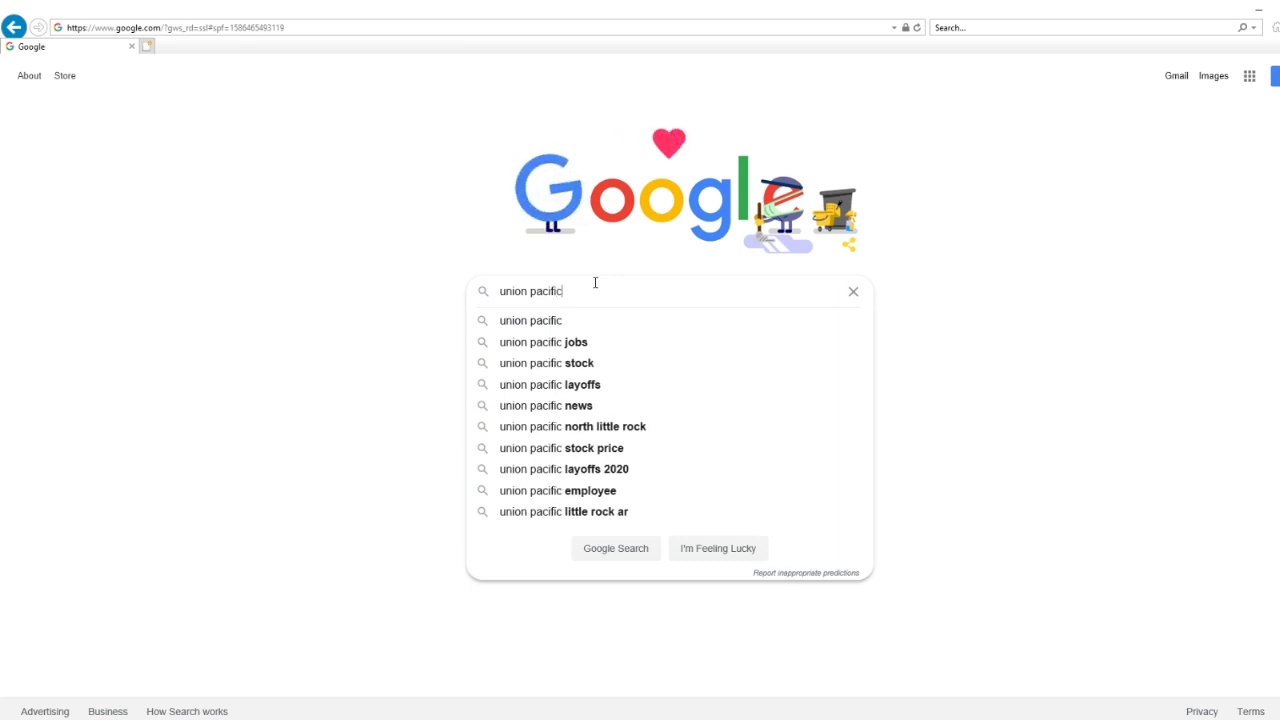
pyautogui.write(' 19')
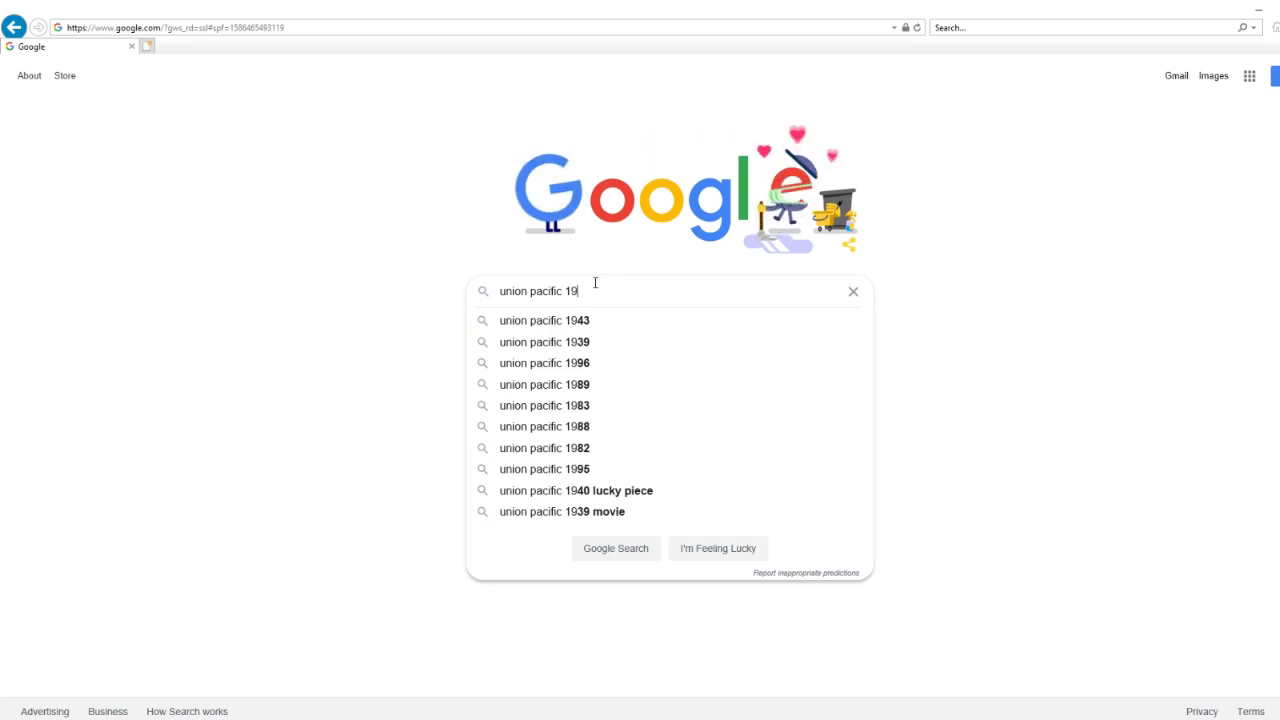
pyautogui.press('BackSpace')
pyautogui.write('9')
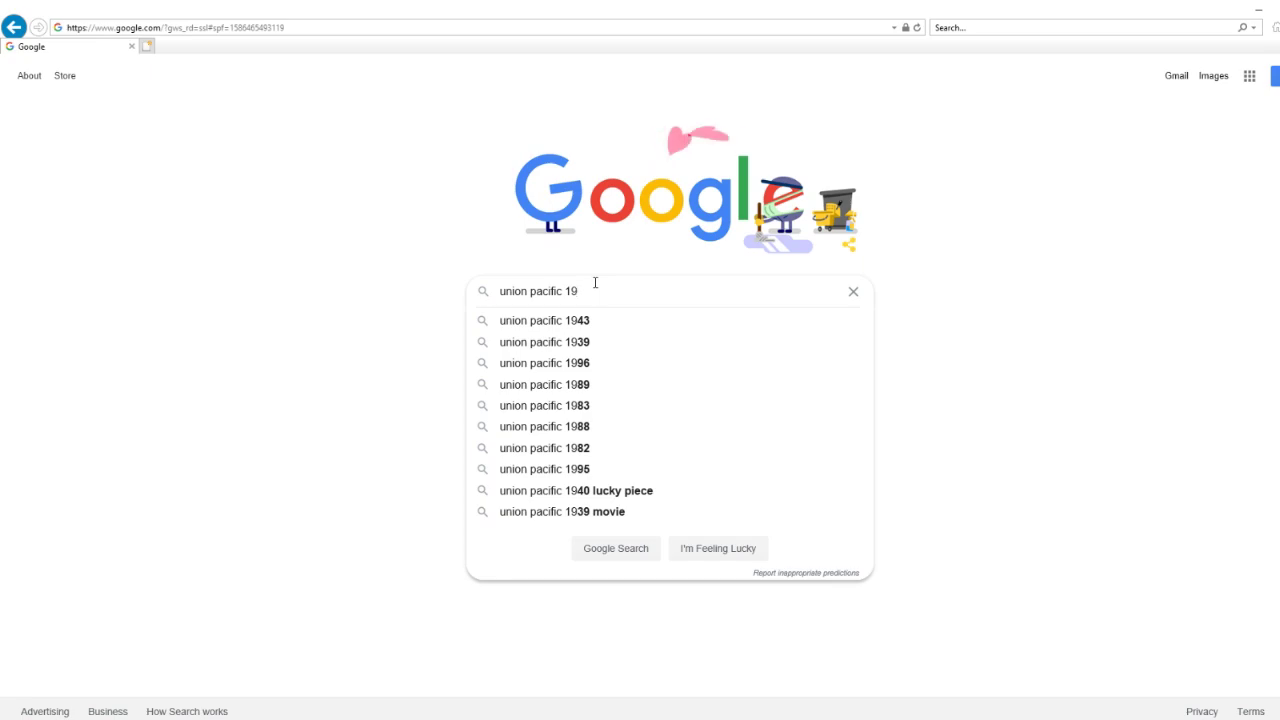
pyautogui.write('88')
pyautogui.press('Return')
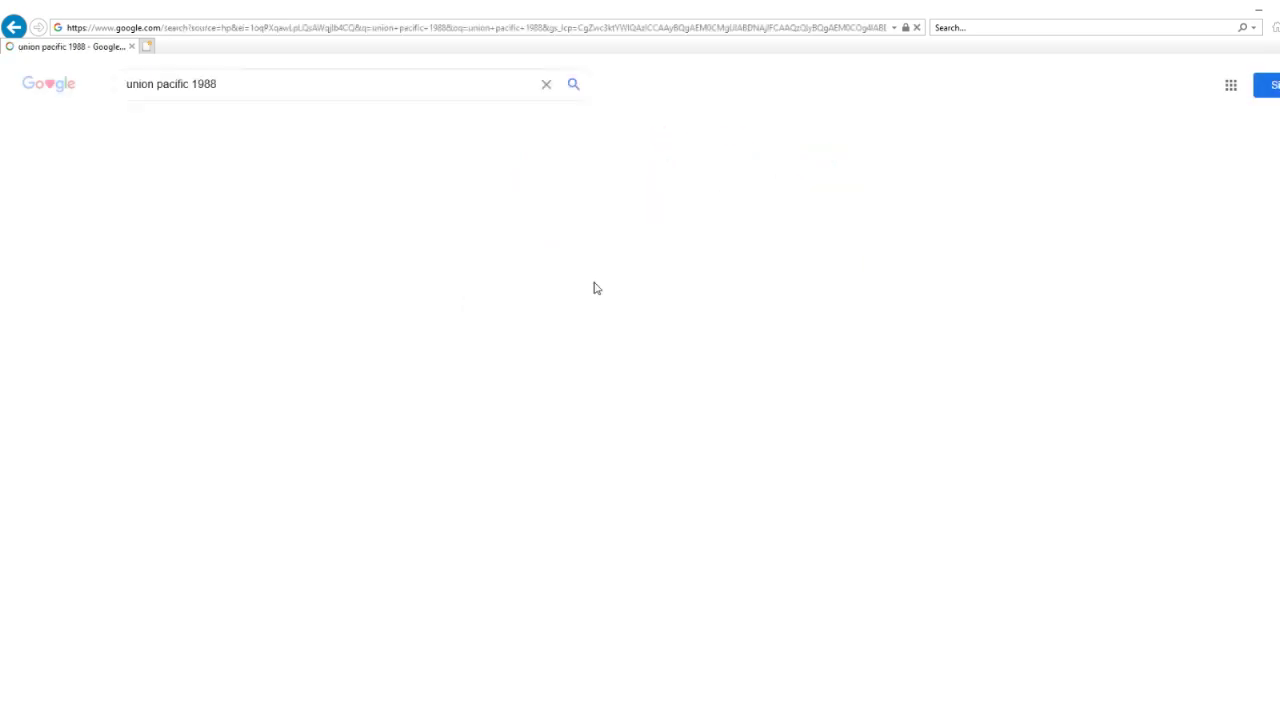
# Switch to Images results and preview the Union Pacific 1988 MTK Heritage Unit in Primer photo
pyautogui.click(176, 124)
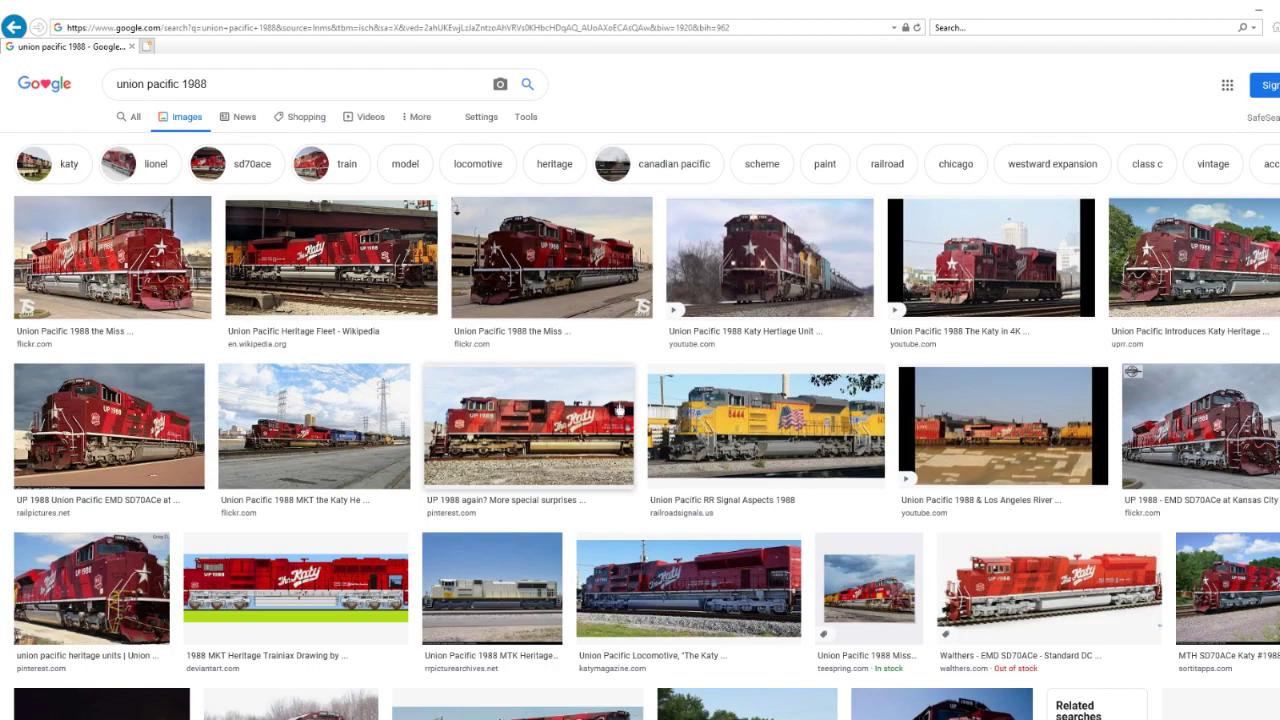
pyautogui.scroll(-3, 619, 407)
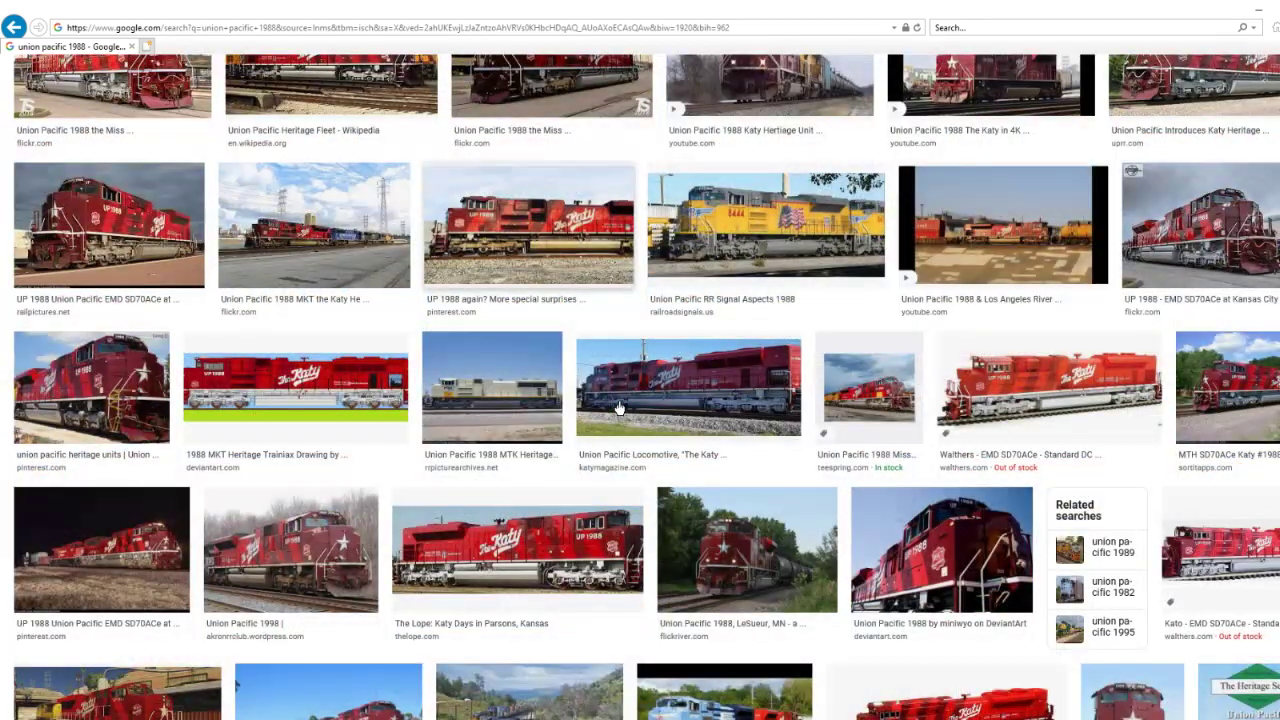
pyautogui.scroll(3, 858, 438)
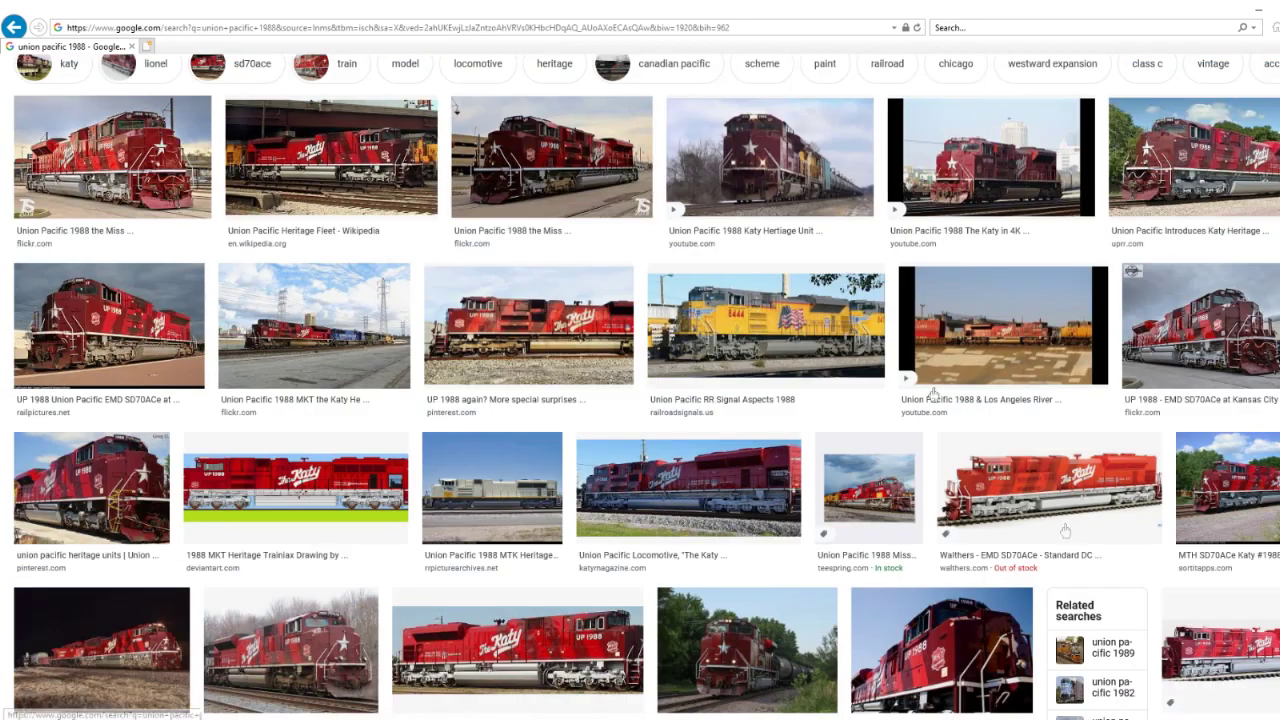
pyautogui.scroll(1, 1050, 453)
pyautogui.click(528, 425)
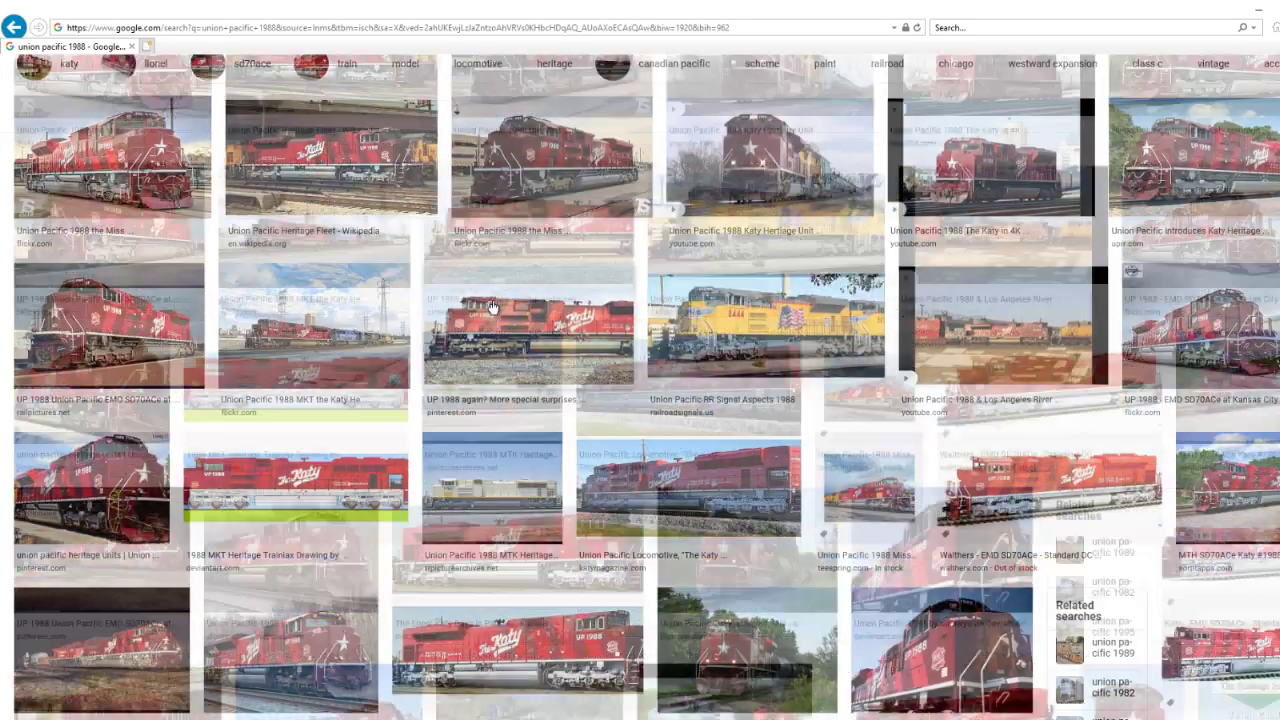
pyautogui.click(602, 320)
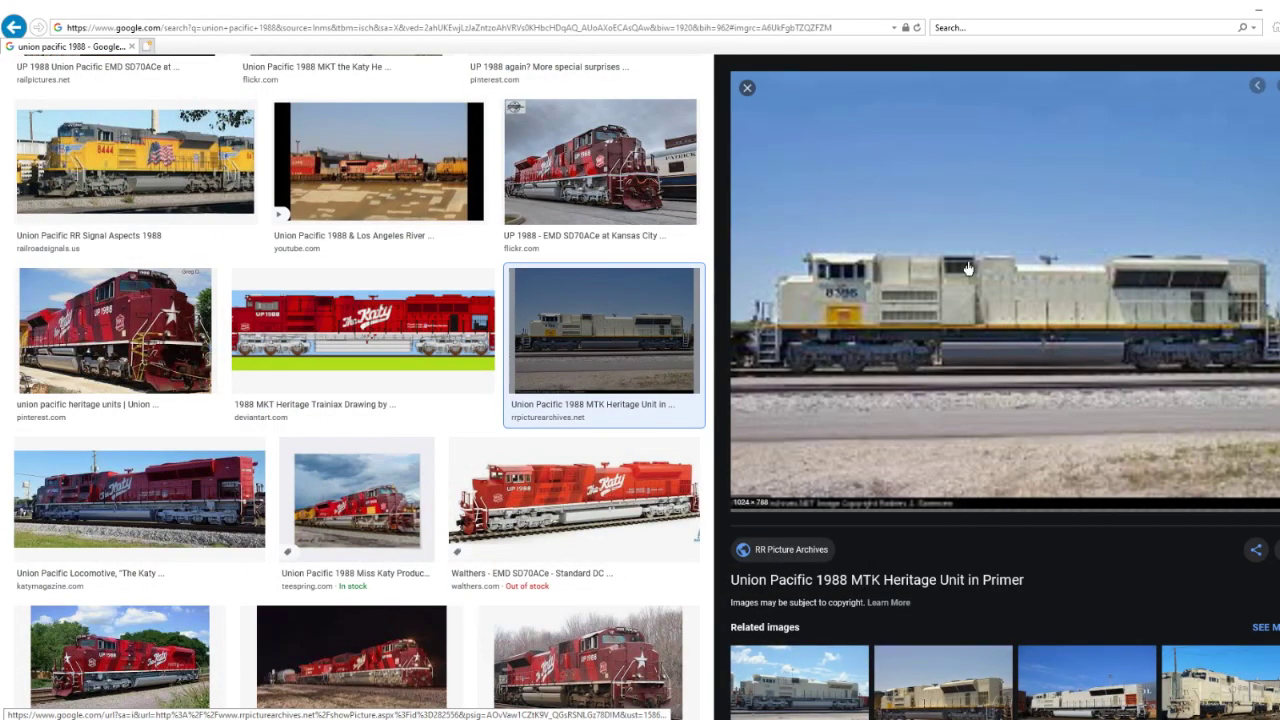
# Choose to save the previewed locomotive picture from its context menu
pyautogui.rightClick(979, 297)
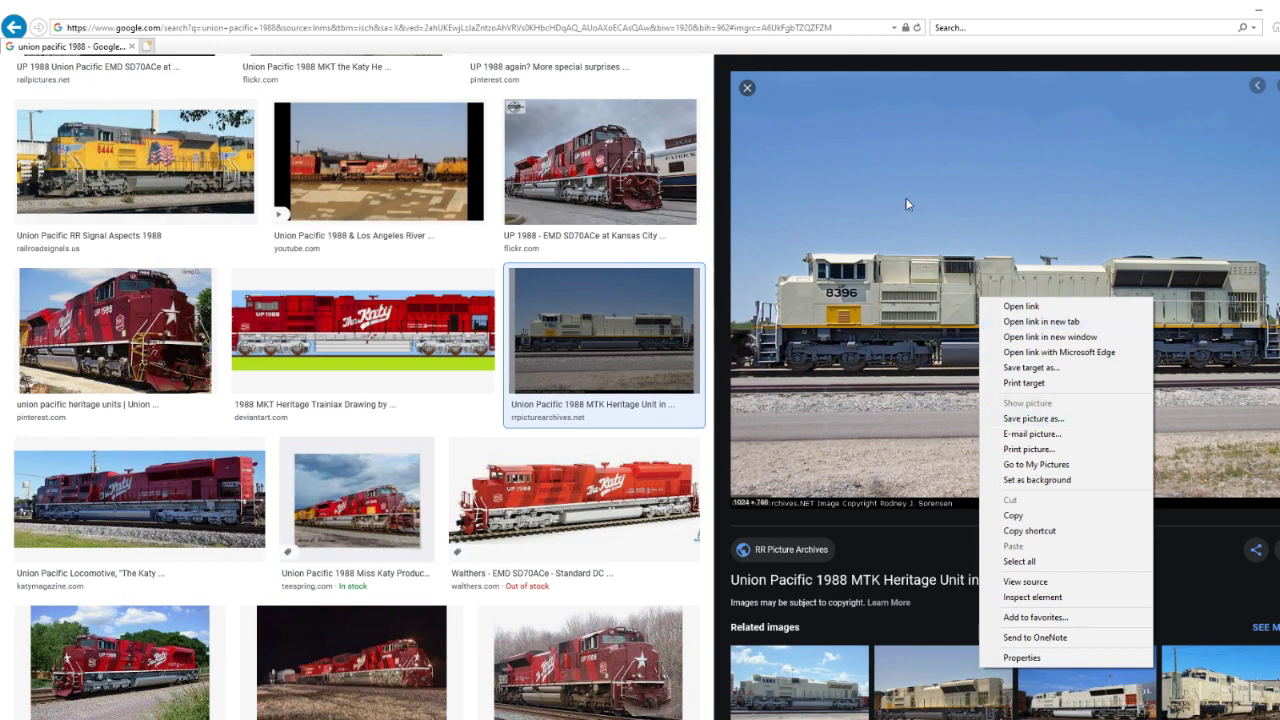
pyautogui.rightClick(897, 241)
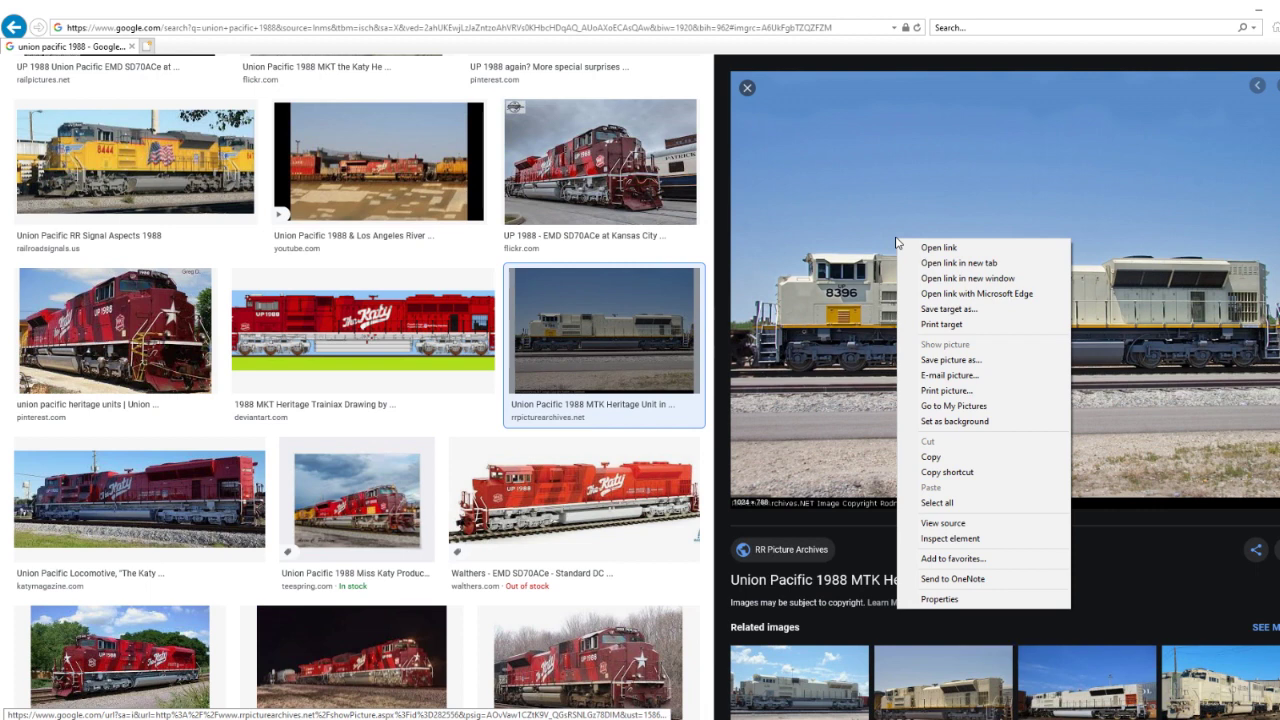
pyautogui.rightClick(873, 276)
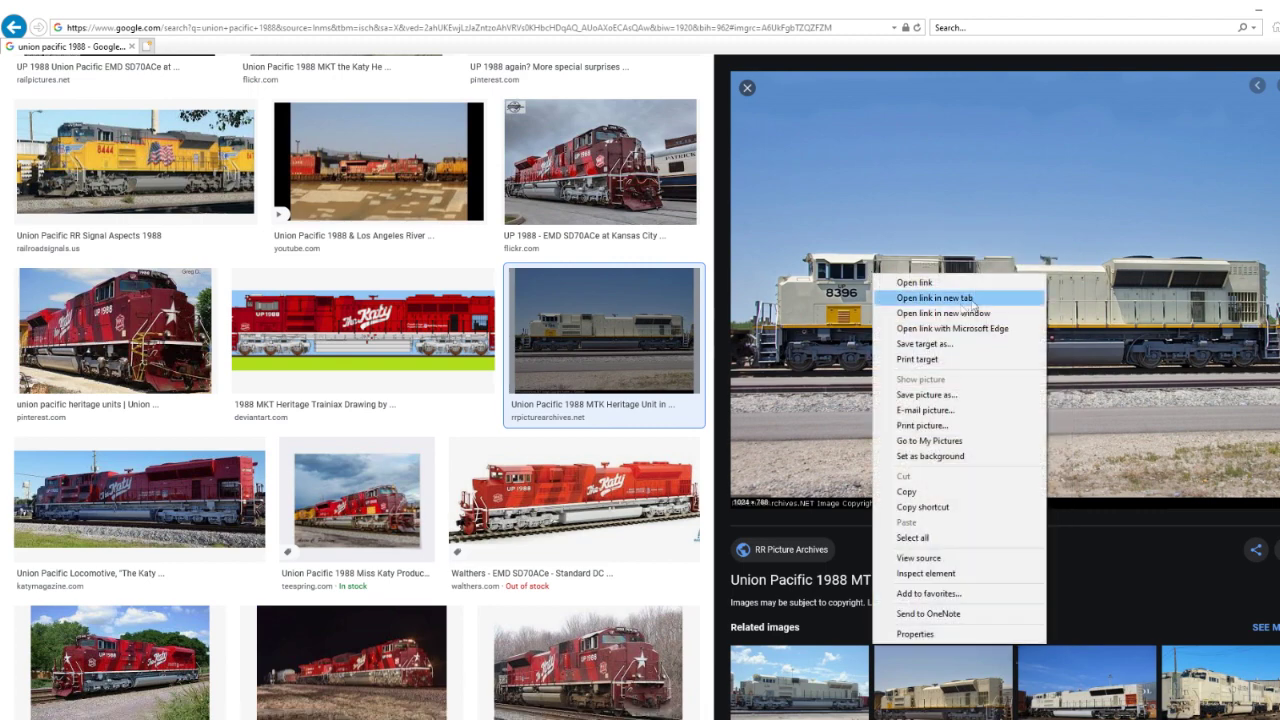
pyautogui.click(923, 396)
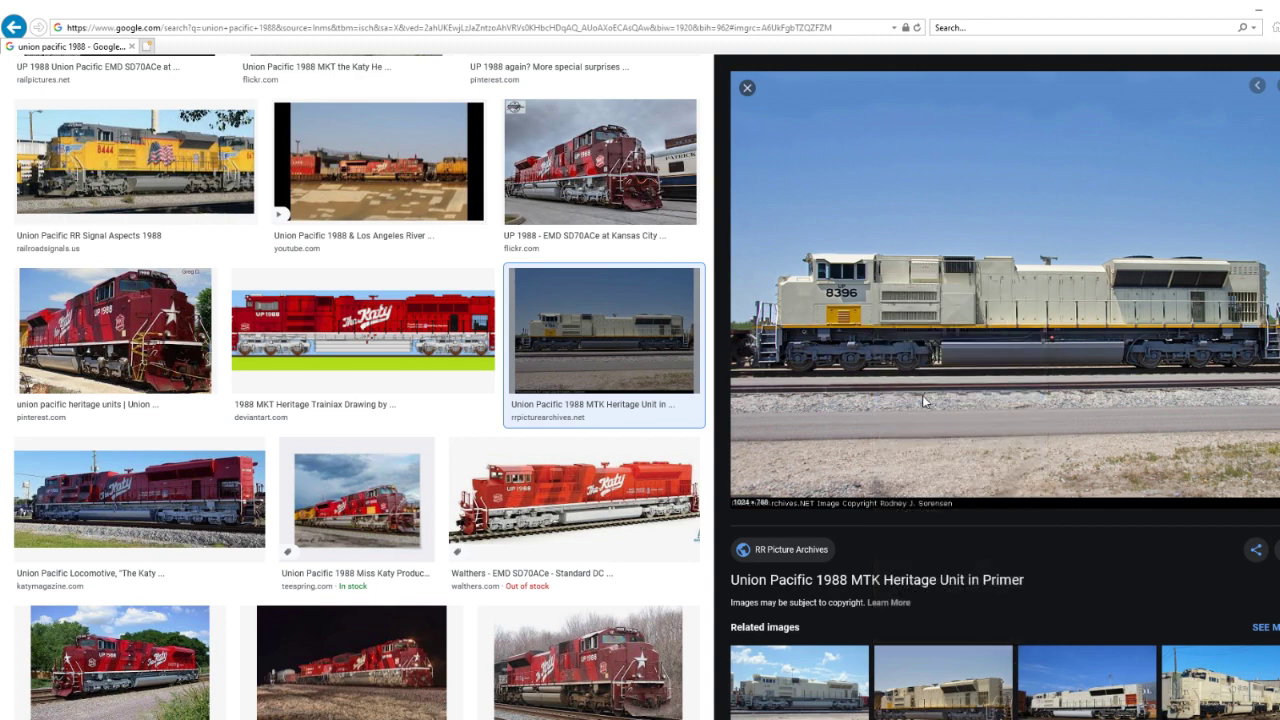
# Save the photo to the Desktop as UP_8396b.jpg
pyautogui.click(552, 354)
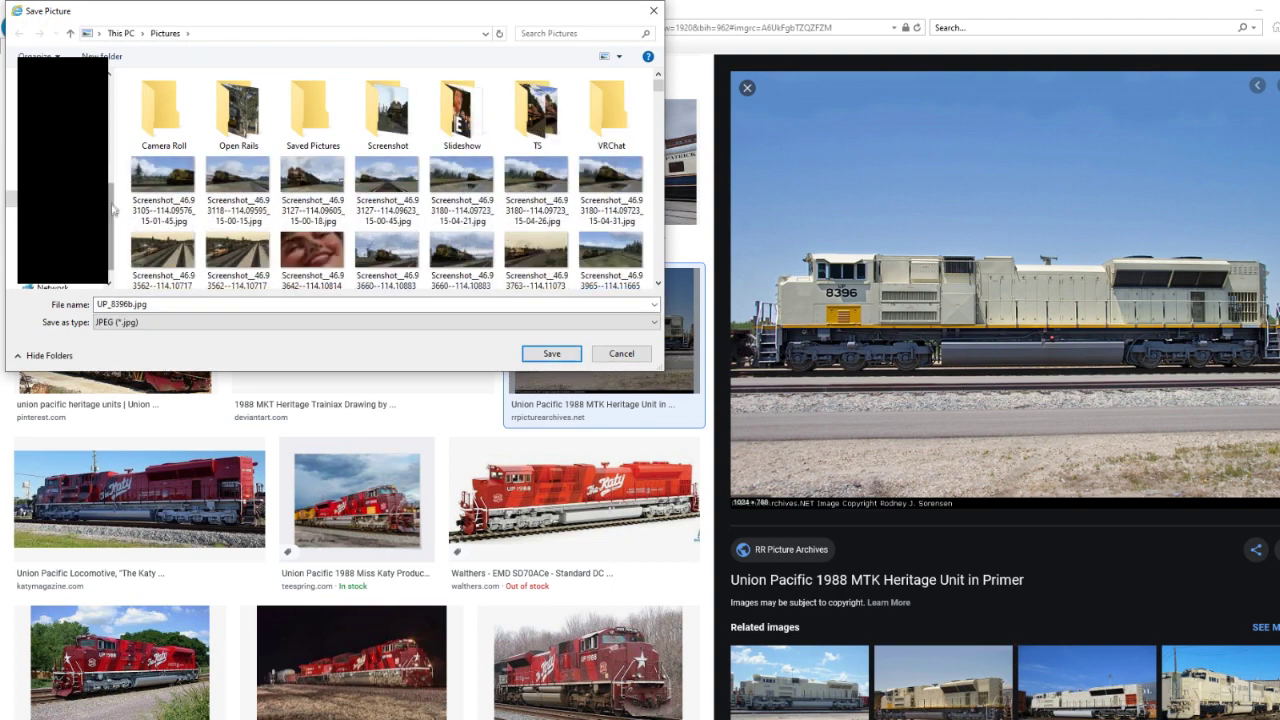
pyautogui.click(12, 131)
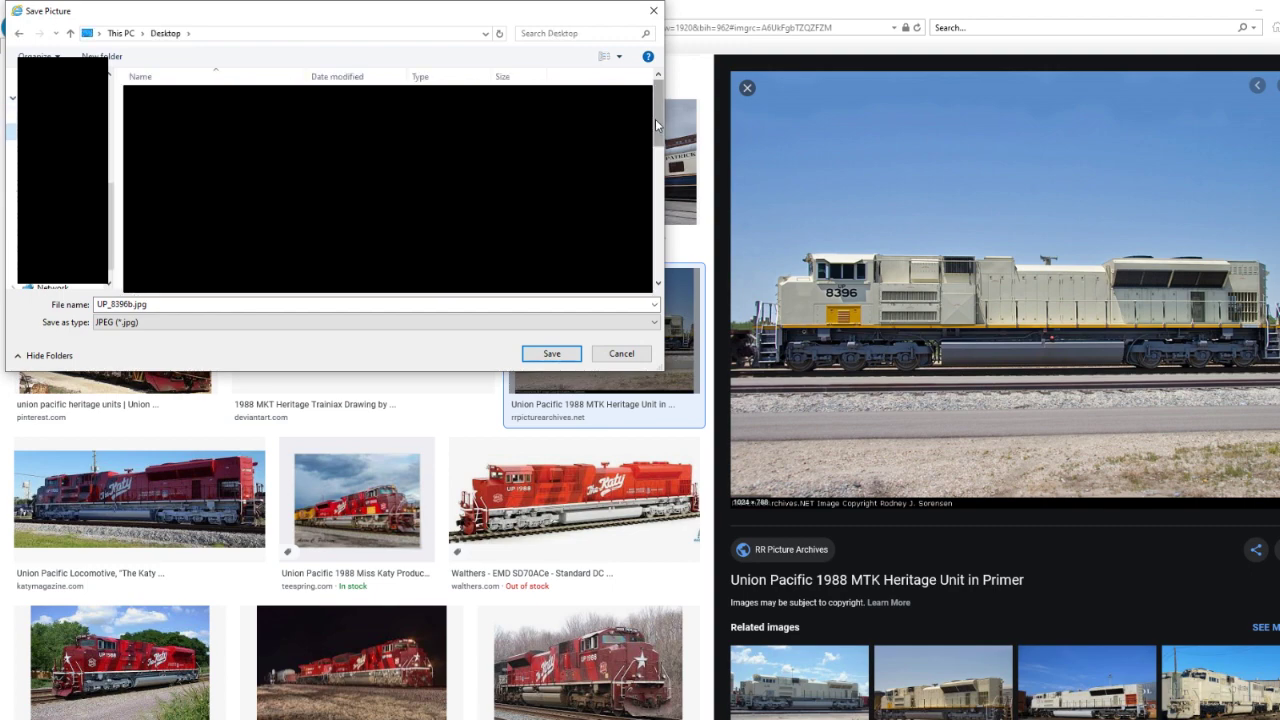
pyautogui.moveTo(656, 124)
pyautogui.mouseDown()
pyautogui.moveTo(657, 245)
pyautogui.moveTo(656, 100)
pyautogui.mouseUp()
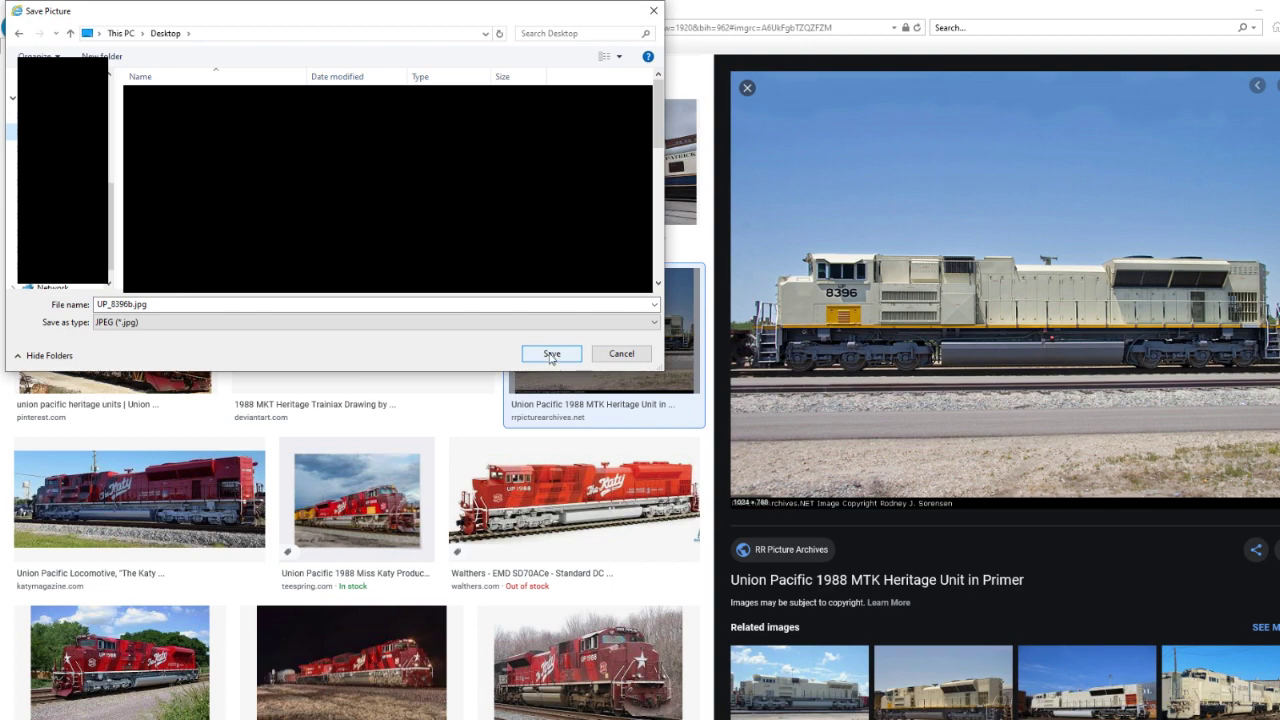
pyautogui.click(551, 354)
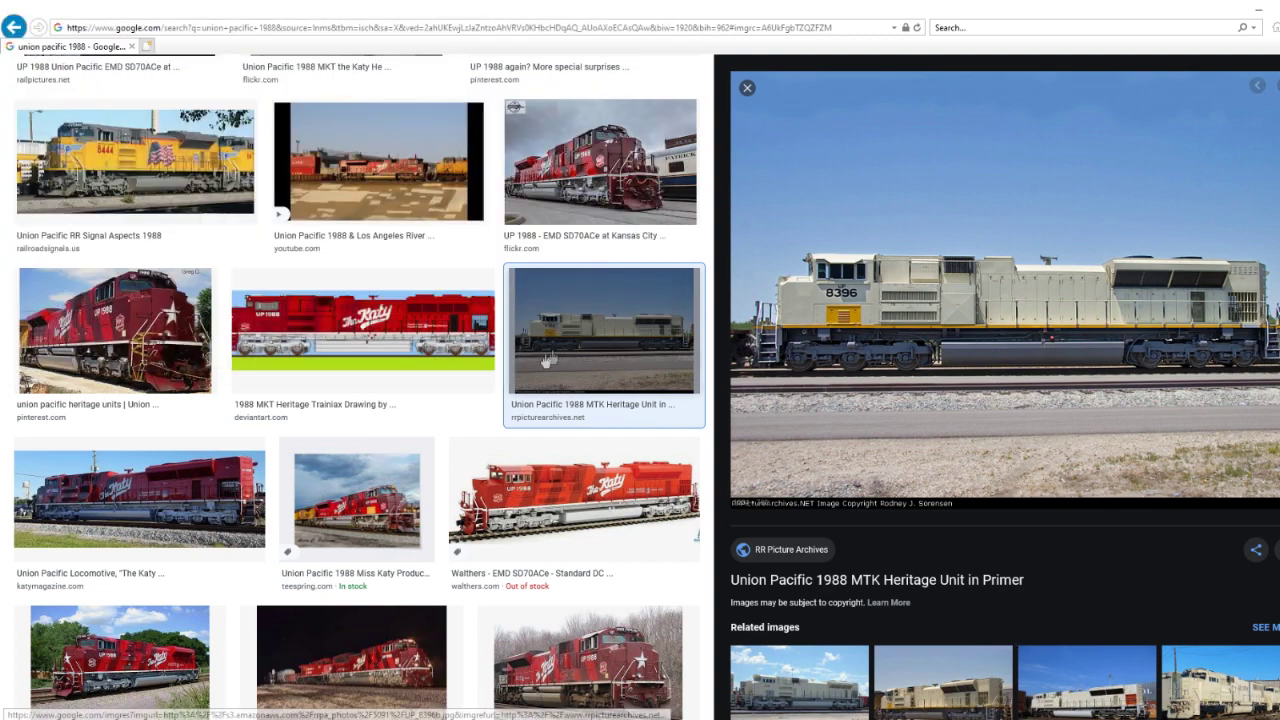
# Minimize the browser and move the UP_8396b.jpg icon into empty desktop space
pyautogui.click(1274, 7)
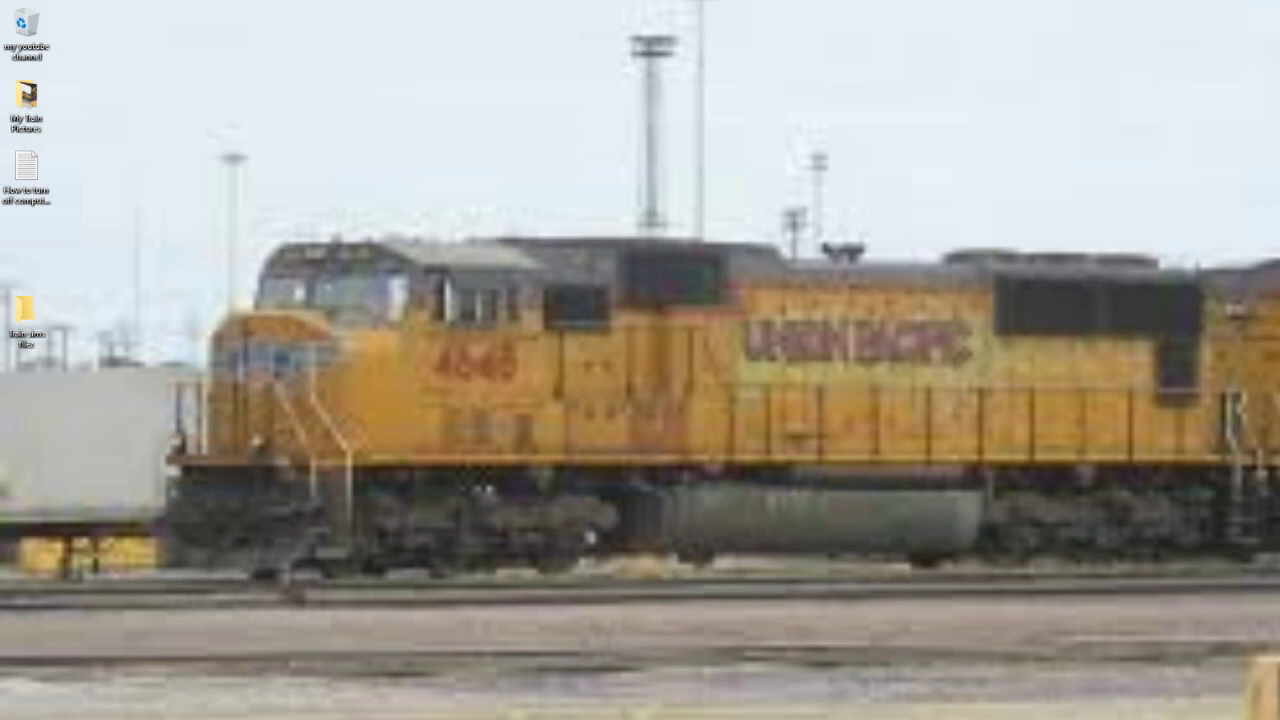
pyautogui.moveTo(42, 271); pyautogui.dragTo(195, 170)
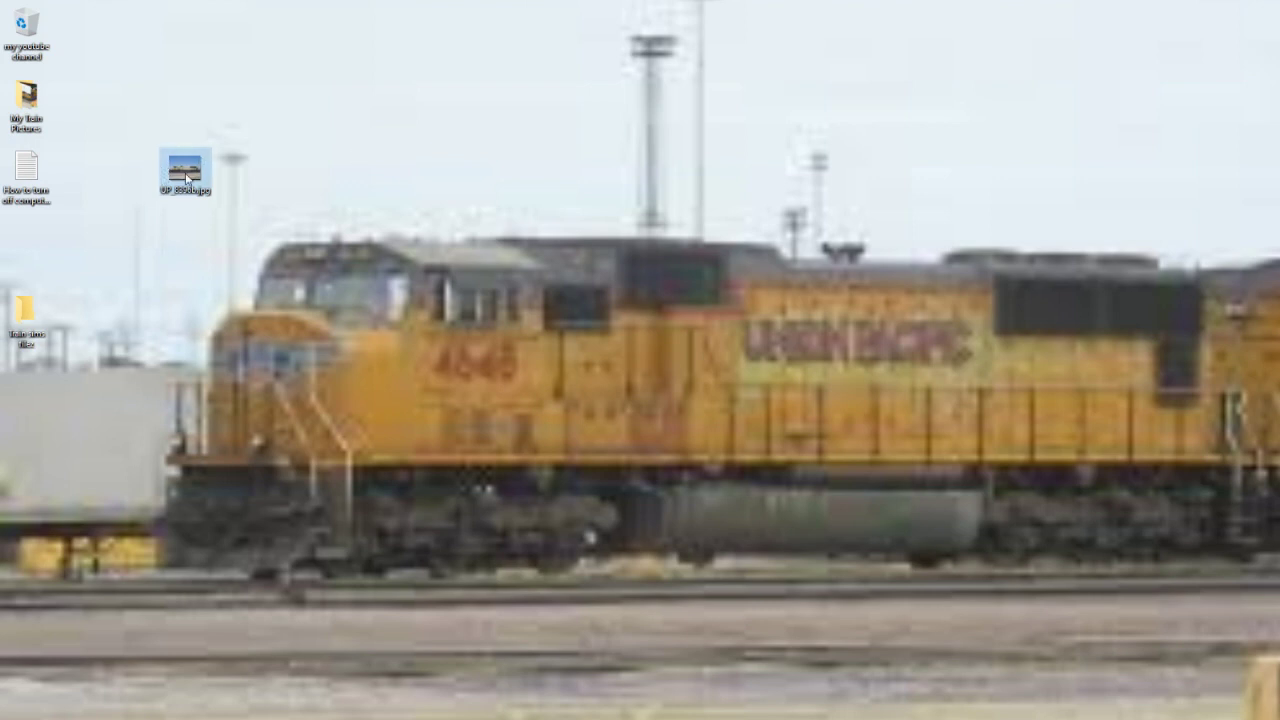
pyautogui.click(137, 306)
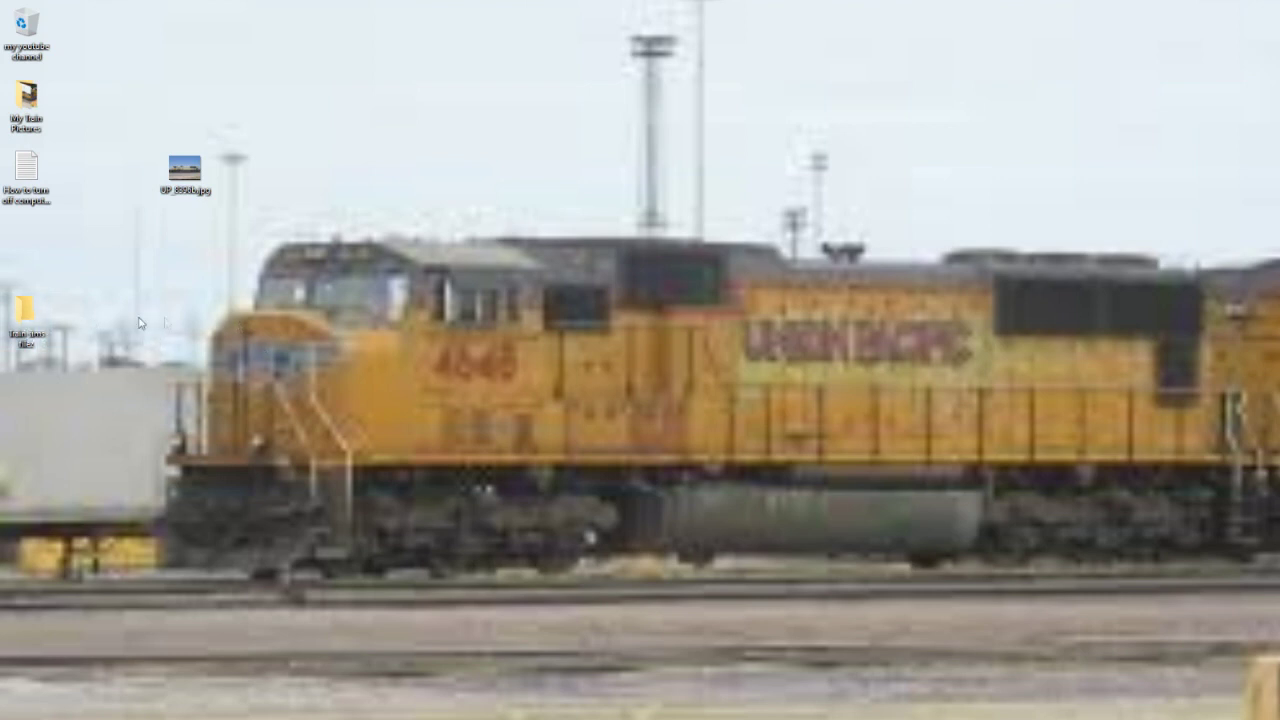
pyautogui.rightClick(21, 241)
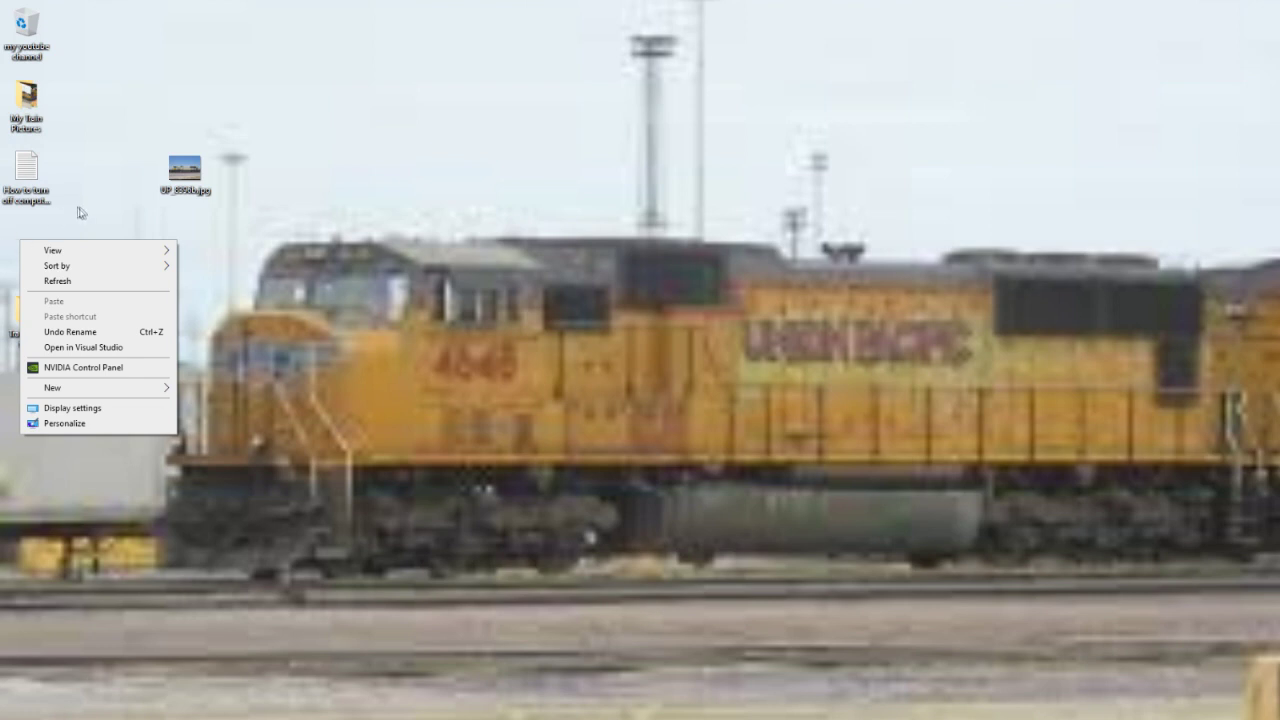
# Create a New folder and bin it, then open Train sims filez centred on screen
pyautogui.rightClick(17, 236)
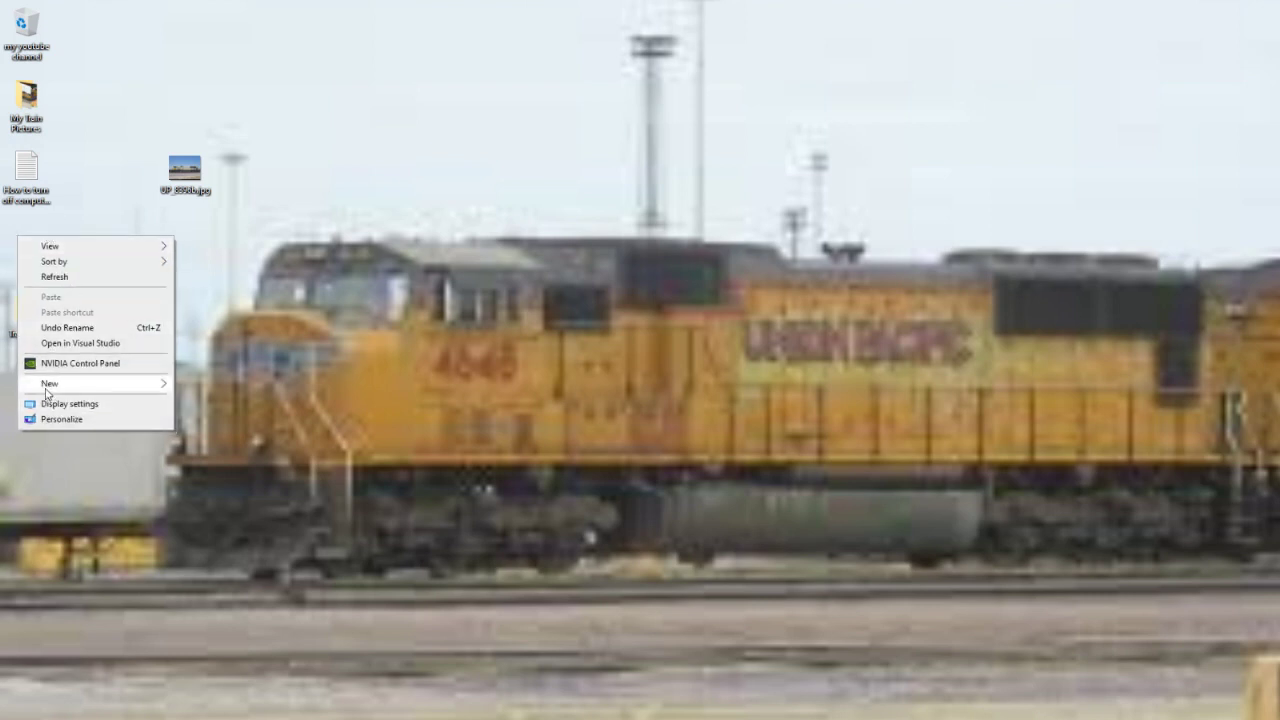
pyautogui.moveTo(47, 394)
pyautogui.click(225, 387)
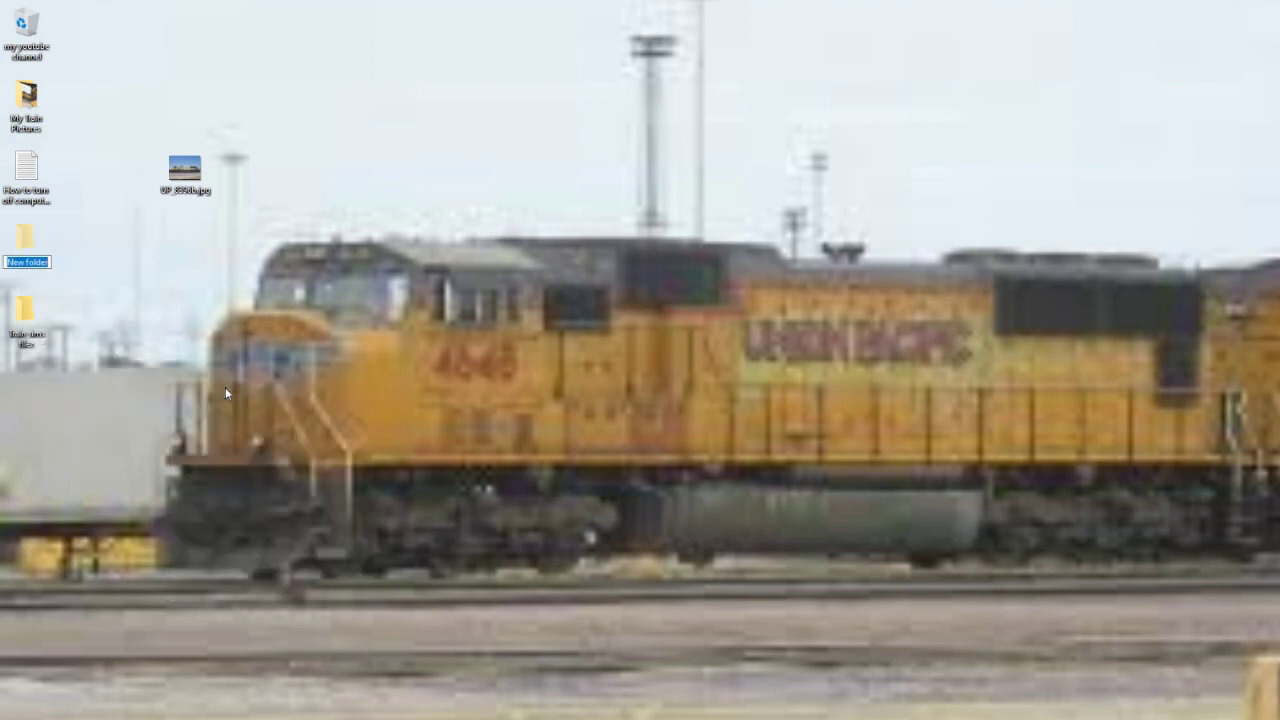
pyautogui.write('ybv8u ibhyuihiihu')
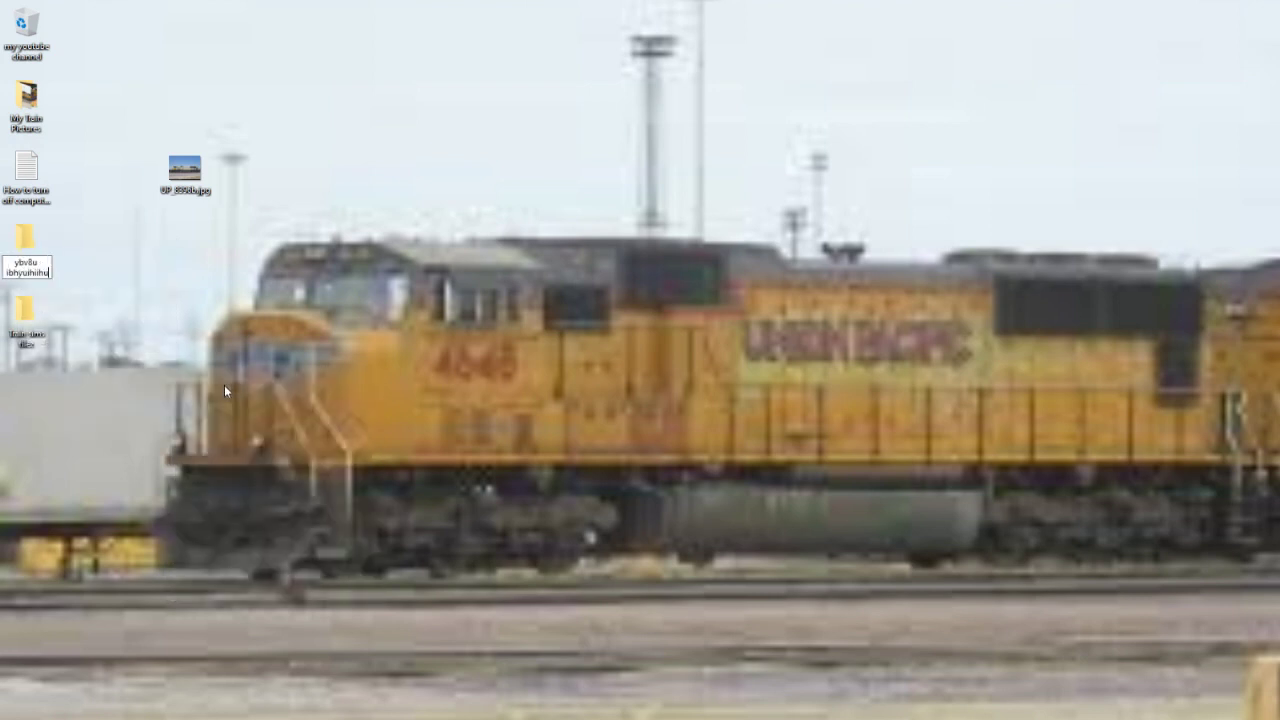
pyautogui.press('BackSpace')
pyautogui.press('BackSpace')
pyautogui.press('BackSpace')
pyautogui.press('BackSpace')
pyautogui.press('BackSpace')
pyautogui.press('BackSpace')
pyautogui.press('BackSpace')
pyautogui.press('BackSpace')
pyautogui.press('BackSpace')
pyautogui.press('BackSpace')
pyautogui.press('BackSpace')
pyautogui.press('BackSpace')
pyautogui.press('BackSpace')
pyautogui.press('BackSpace')
pyautogui.press('BackSpace')
pyautogui.press('BackSpace')
pyautogui.press('BackSpace')
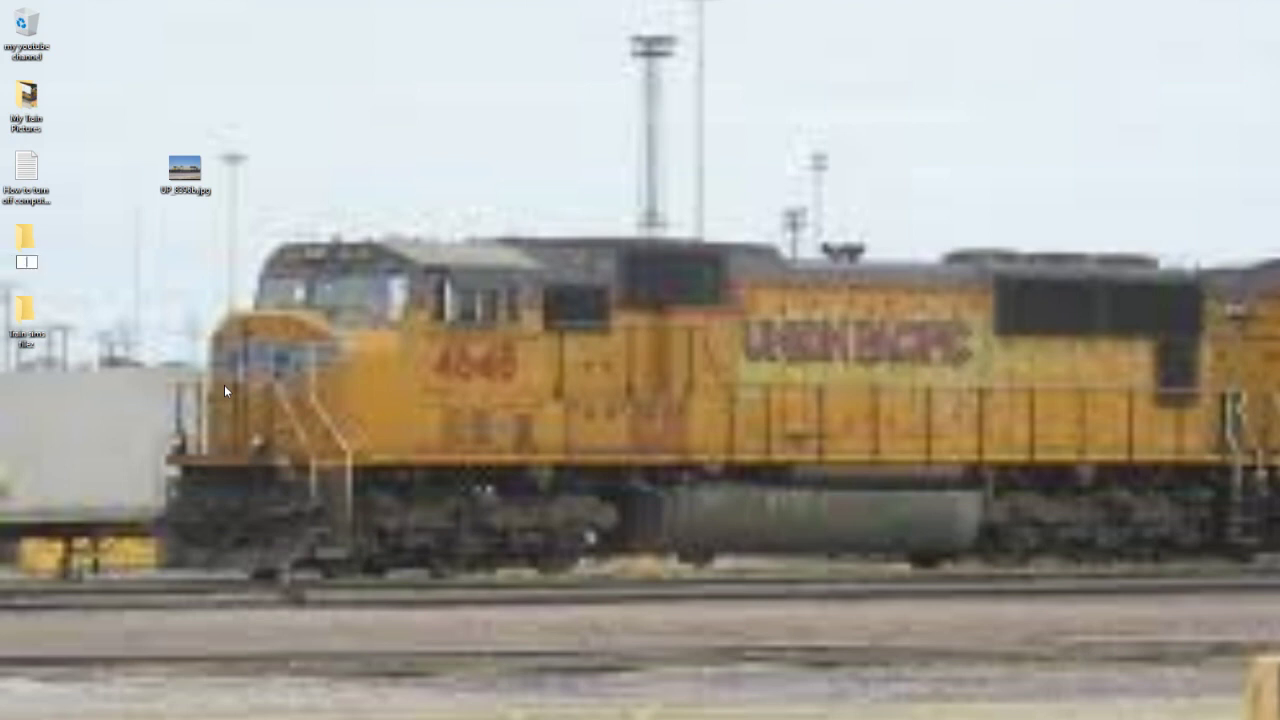
pyautogui.press('Return')
pyautogui.moveTo(26, 240); pyautogui.dragTo(40, 45)
pyautogui.doubleClick(26, 315)
pyautogui.moveTo(361, 144); pyautogui.dragTo(623, 138)
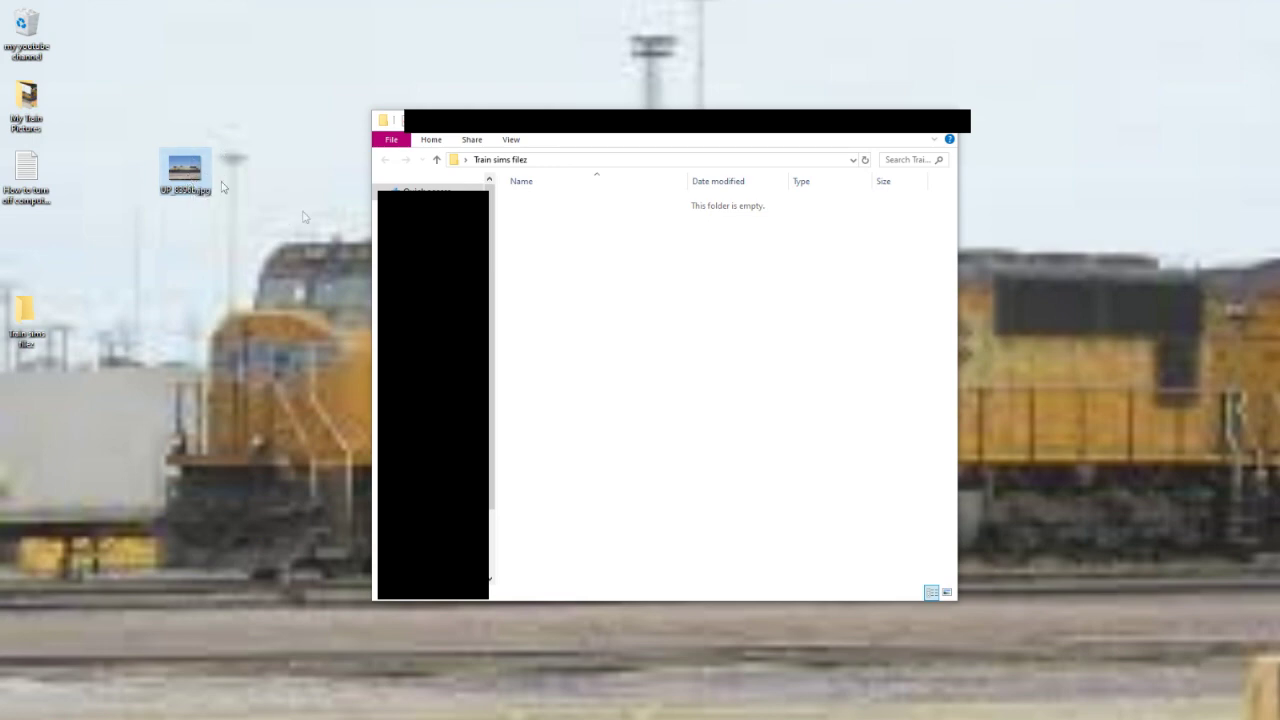
# Move UP_8396b.jpg into the Train sims filez window, then close that window
pyautogui.moveTo(186, 168); pyautogui.dragTo(631, 327)
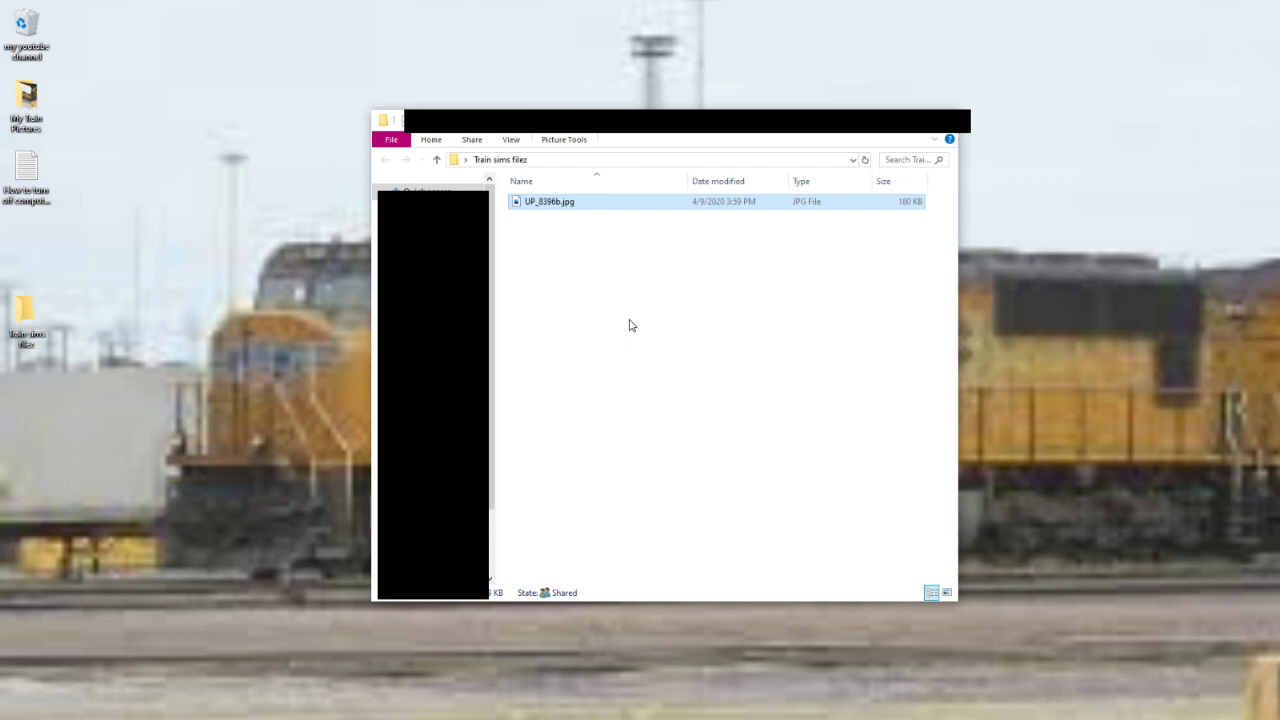
pyautogui.click(820, 300)
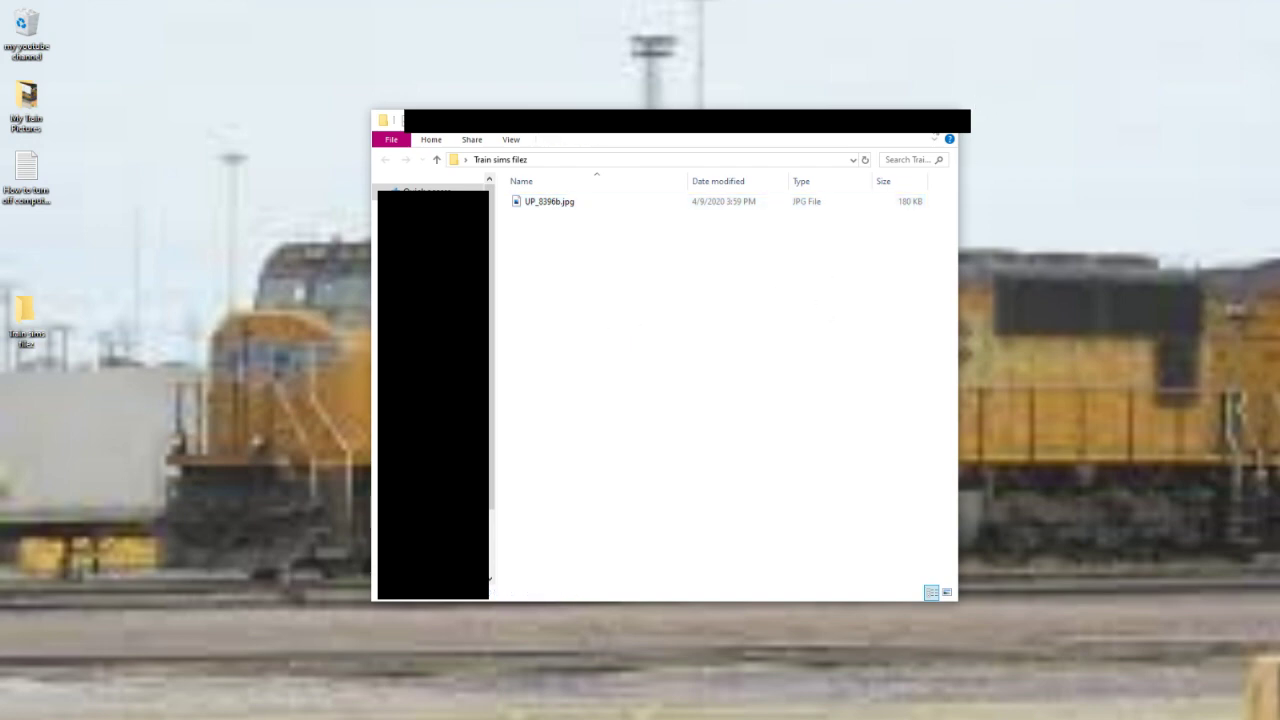
pyautogui.click(948, 121)
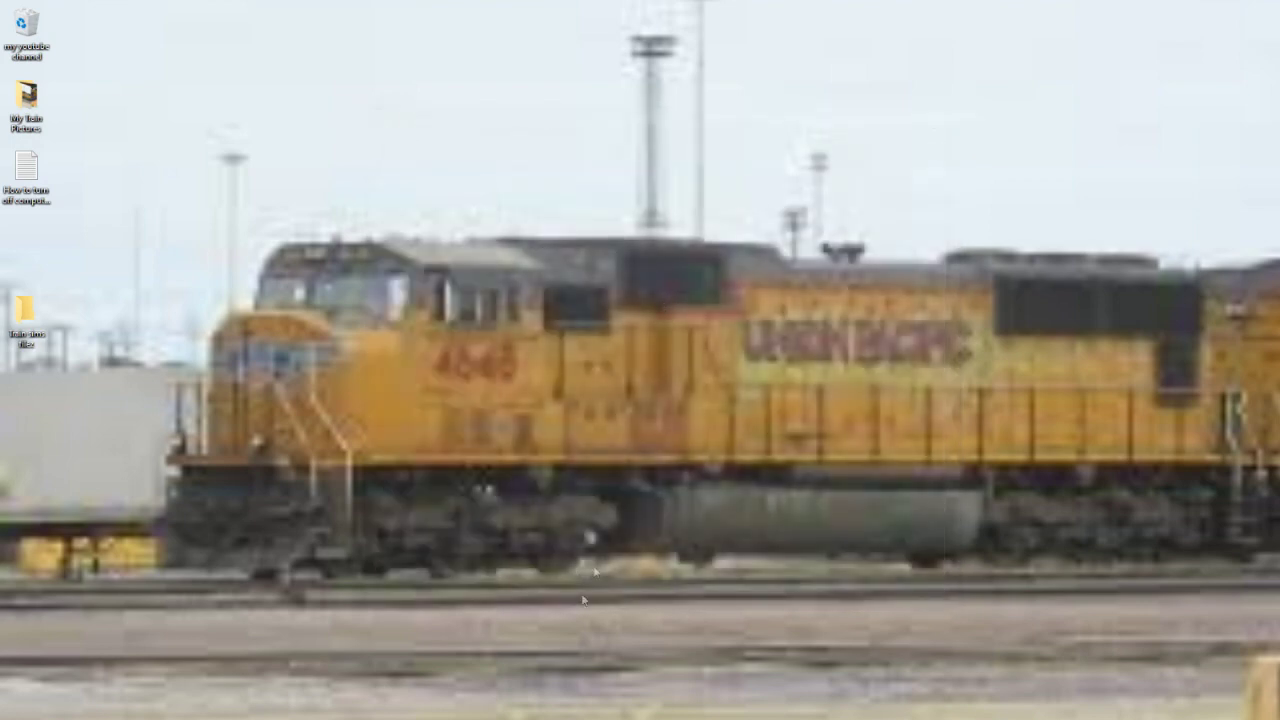
# Return to Trainz: A New Era and zoom in on the CN switcher locomotive
pyautogui.moveTo(586, 712)
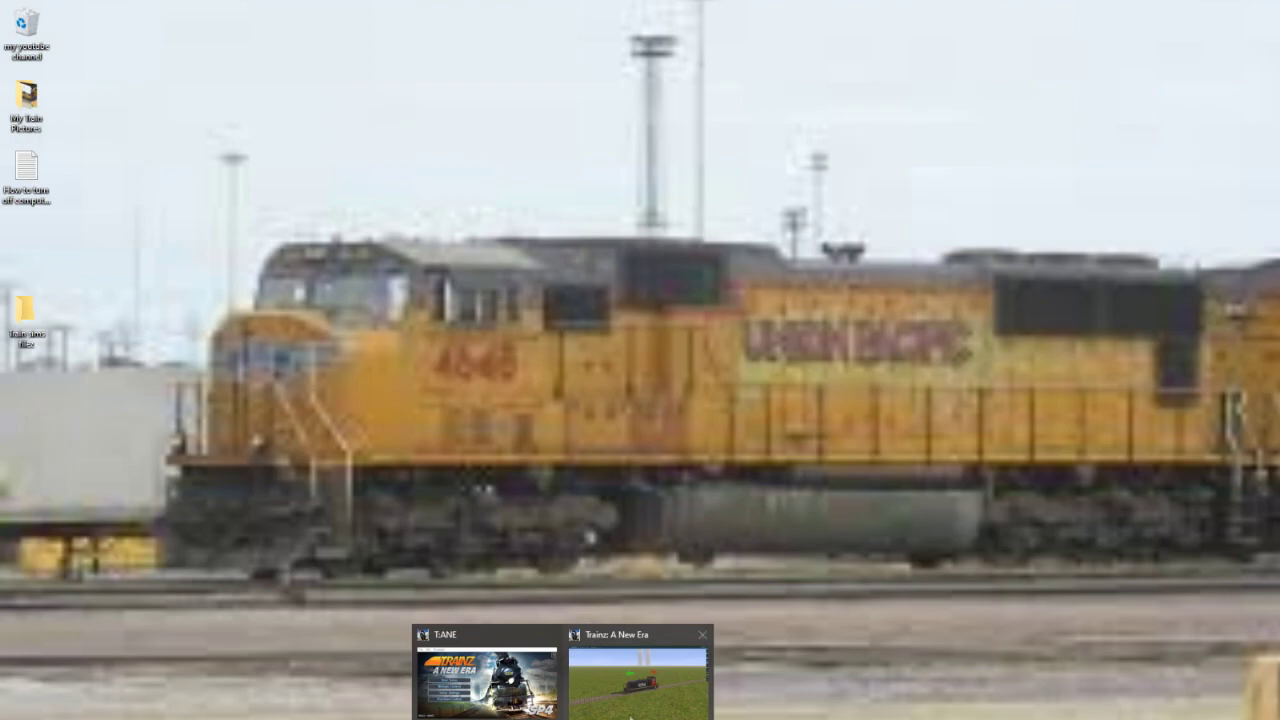
pyautogui.click(636, 690)
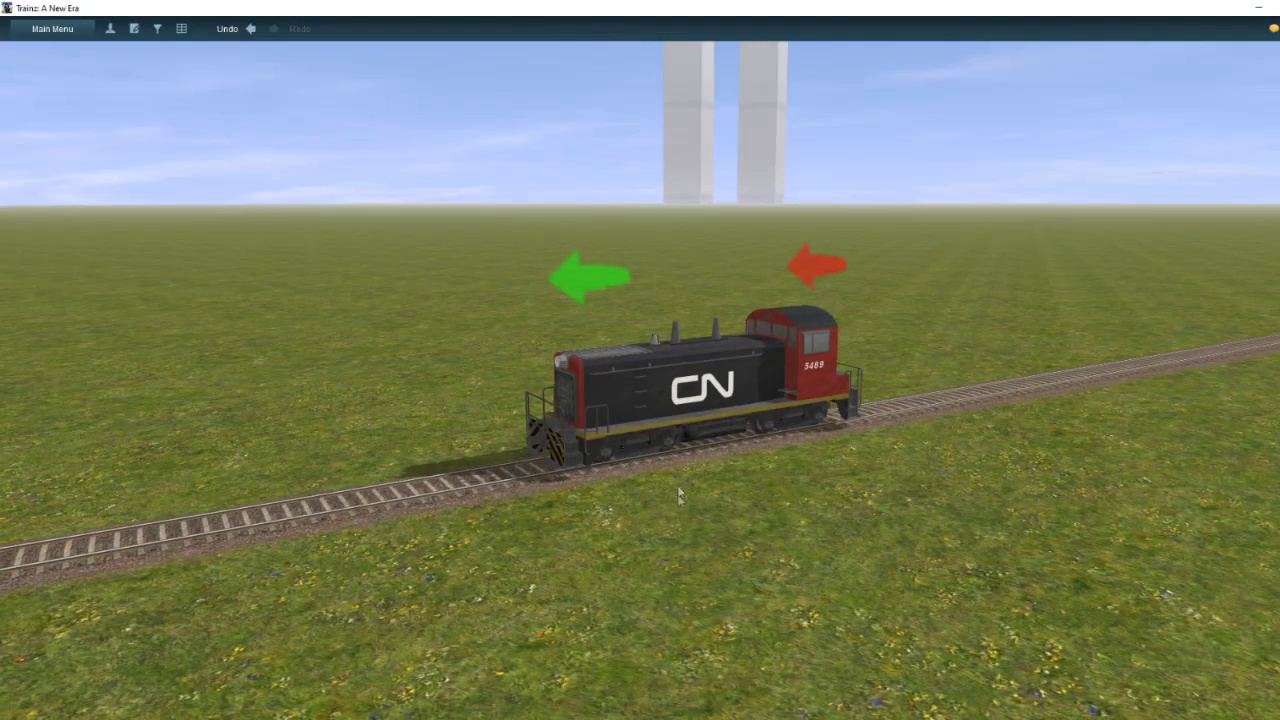
pyautogui.scroll(5, 677, 494)
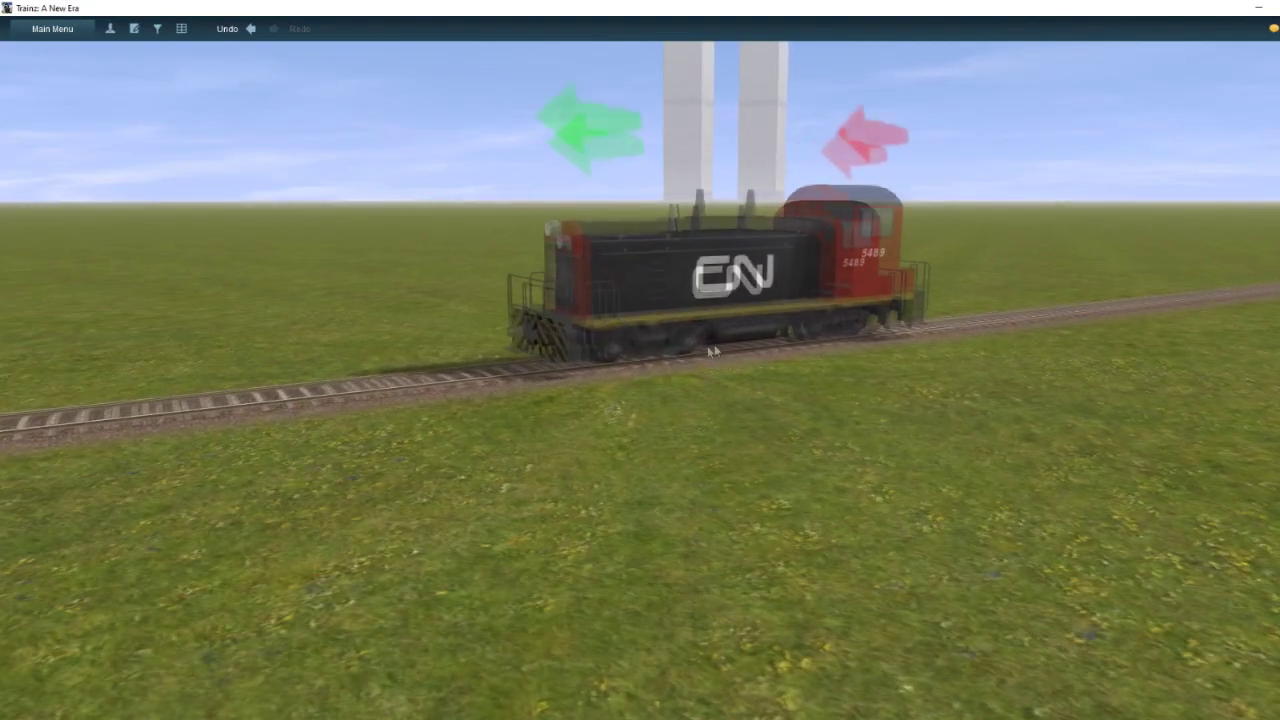
pyautogui.scroll(5, 712, 351)
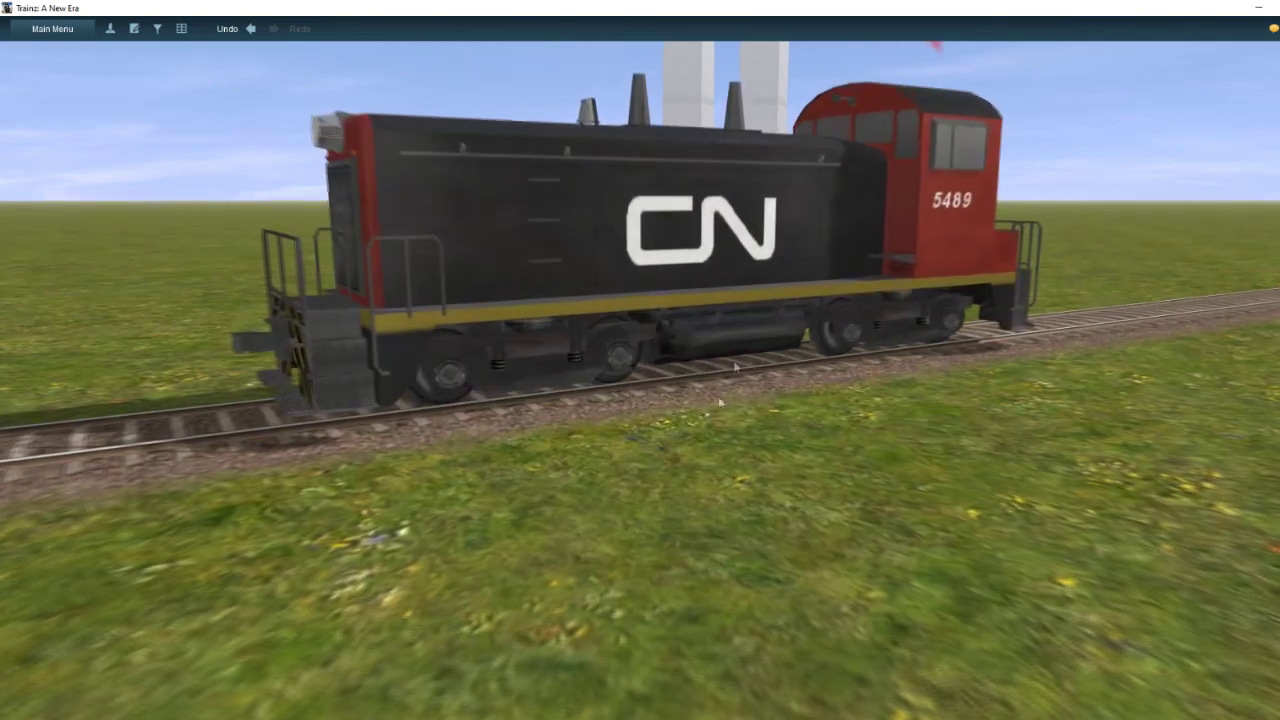